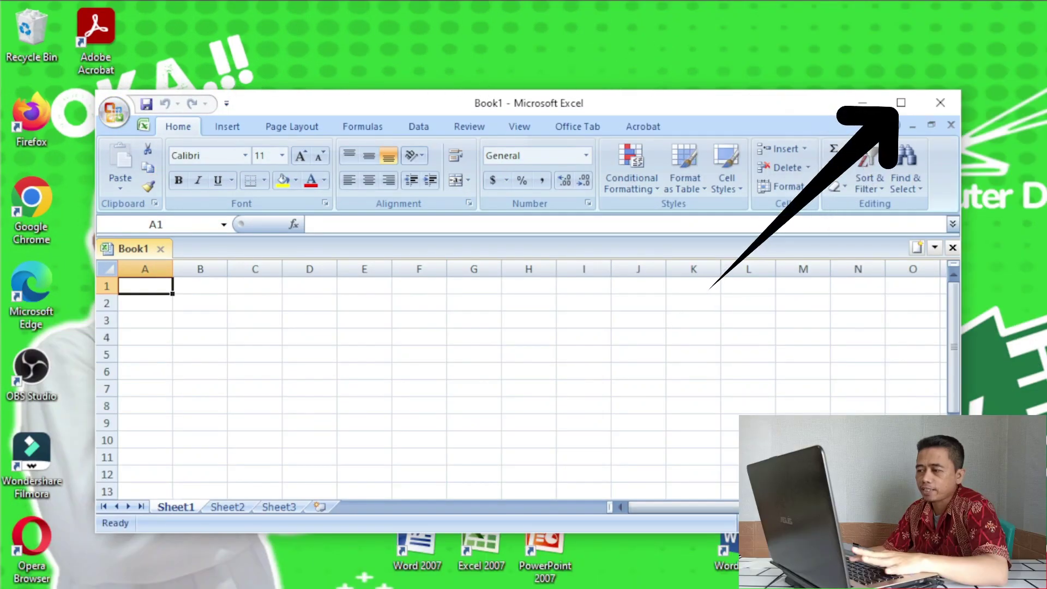
- Maximize the workbook window and select columns A, B, C, D and F one after another, finishing on cell F4
left_click(903, 107)
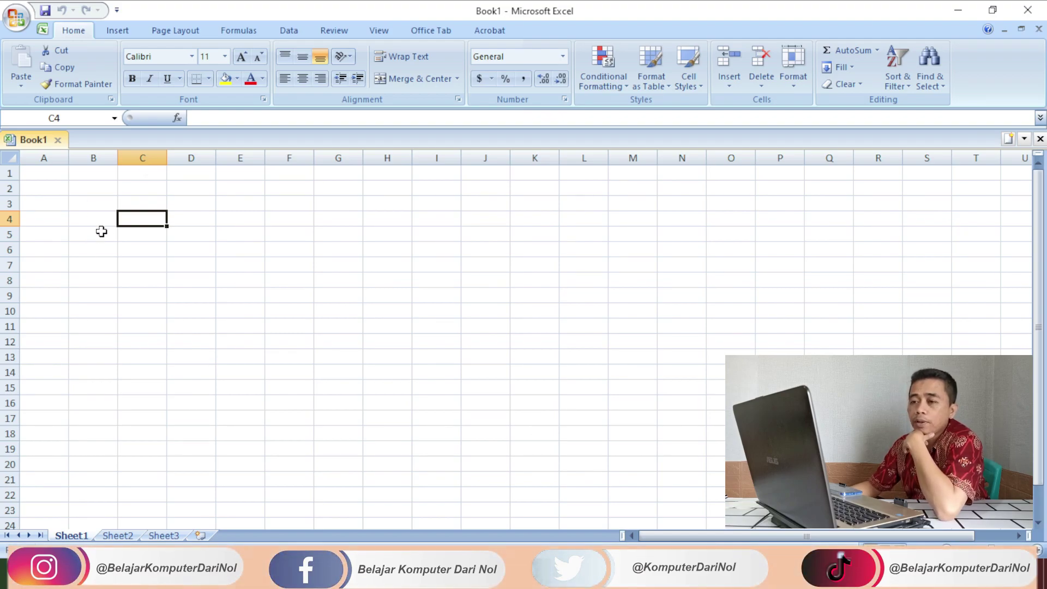
left_click(46, 155)
left_click(94, 155)
left_click(141, 154)
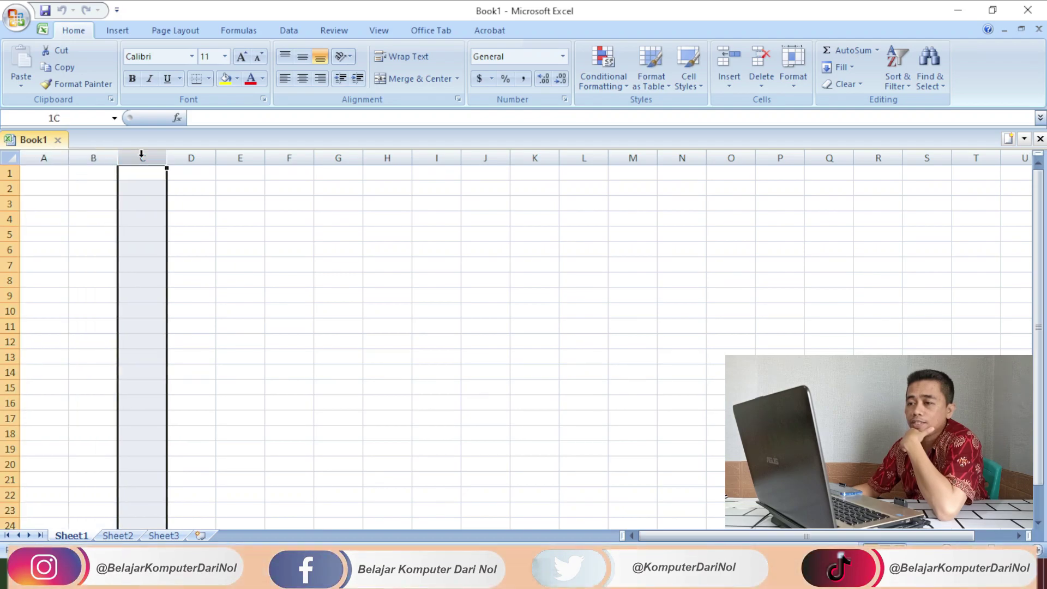
left_click(192, 156)
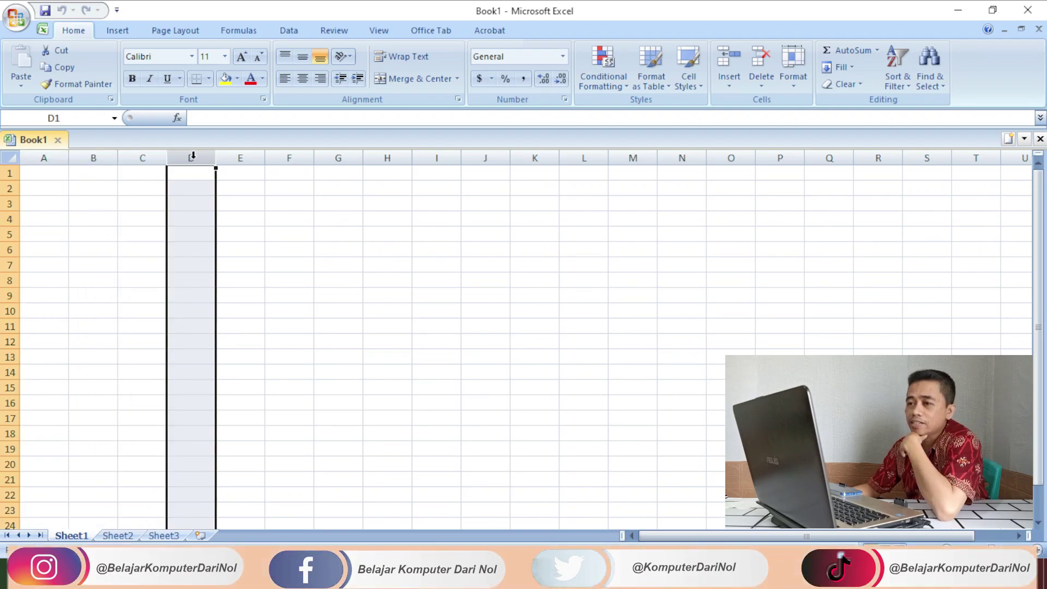
left_click(289, 157)
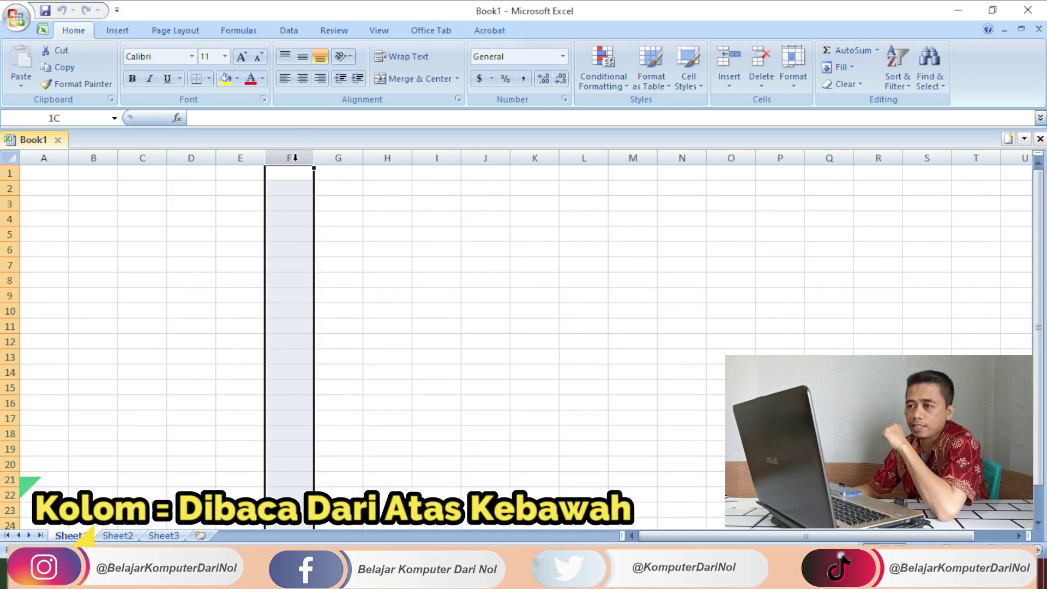
left_click_drag(295, 179, 290, 507)
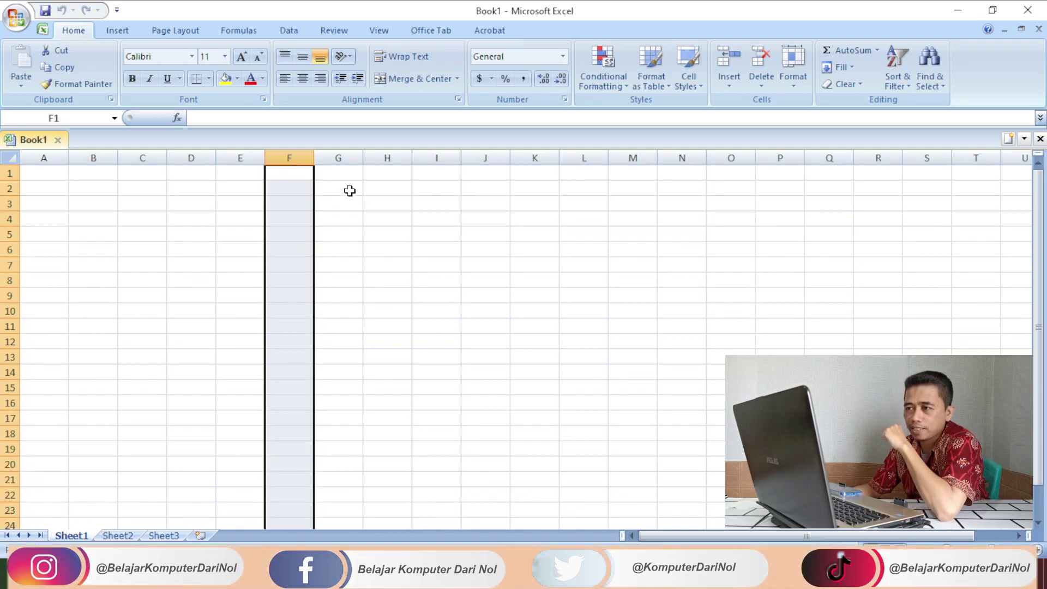
left_click_drag(266, 240, 315, 253)
left_click(274, 221)
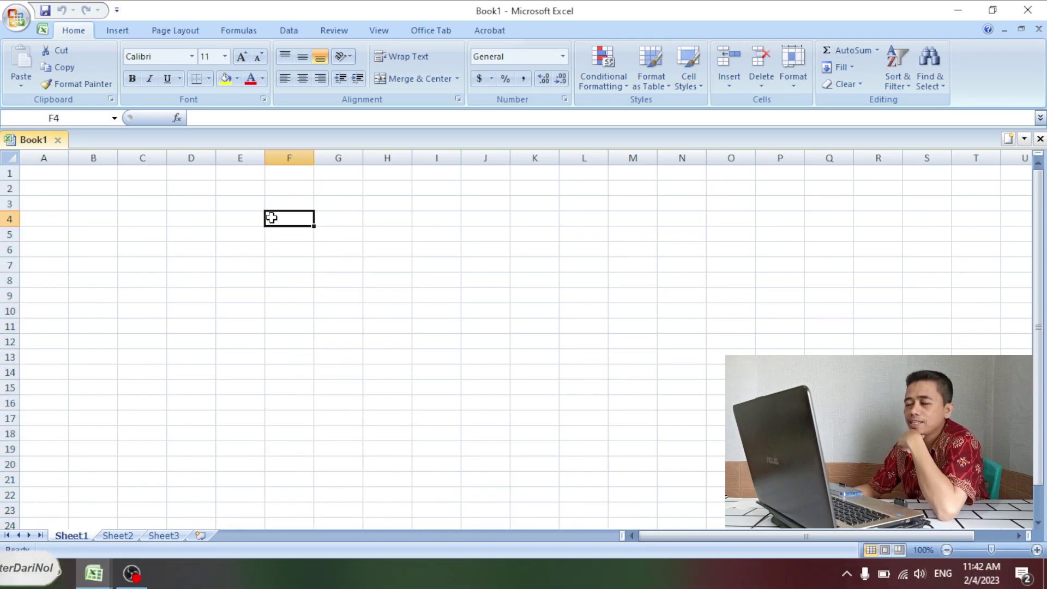
- Select rows 3 and 6 in turn, followed by the cell range A6 to N6, finishing on cell H5
left_click(7, 203)
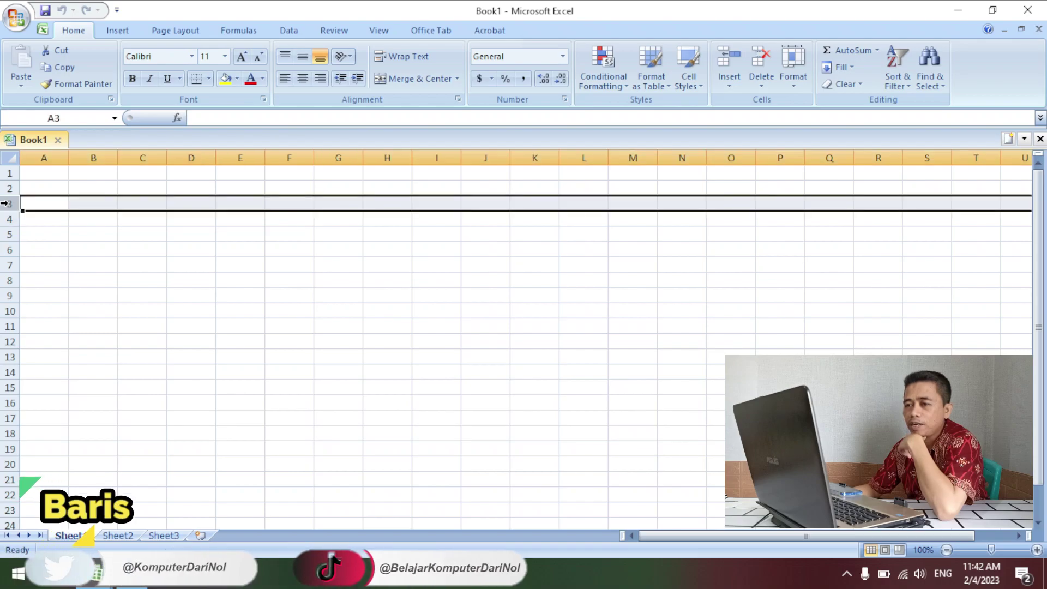
left_click(9, 250)
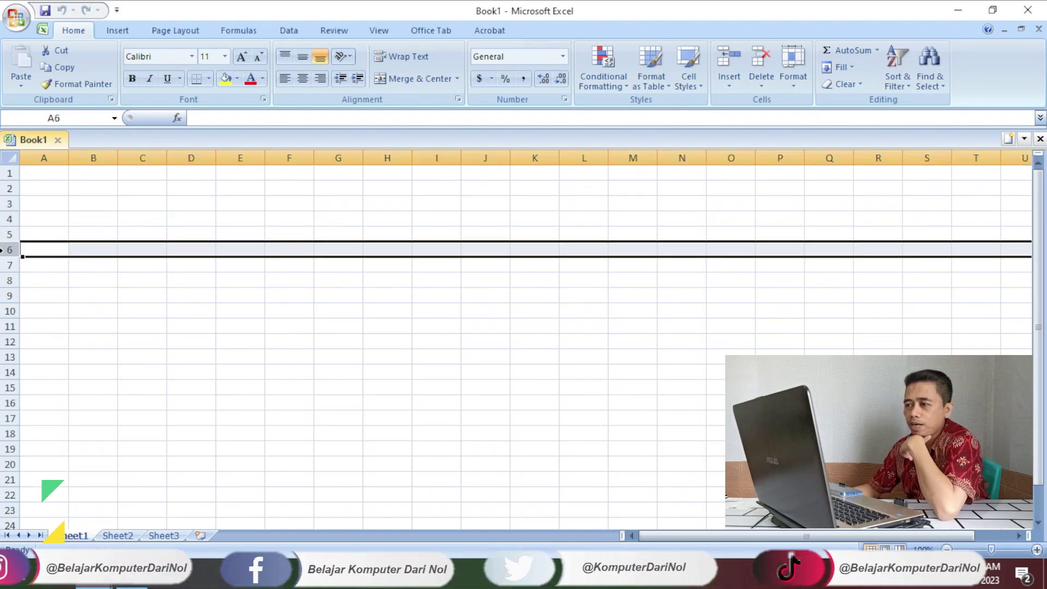
left_click_drag(26, 250, 693, 255)
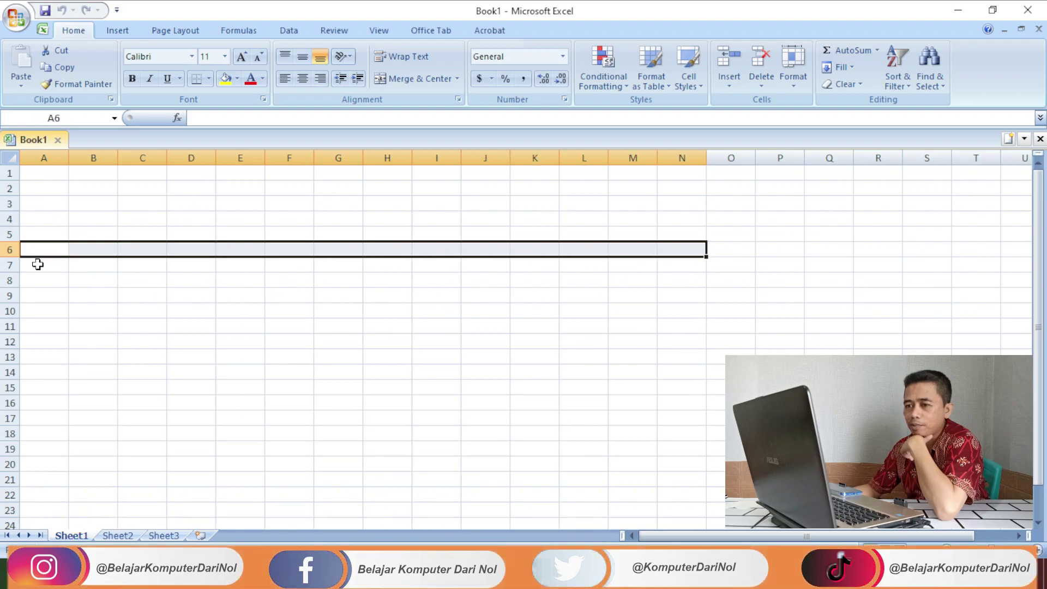
left_click_drag(36, 263, 262, 263)
left_click(387, 233)
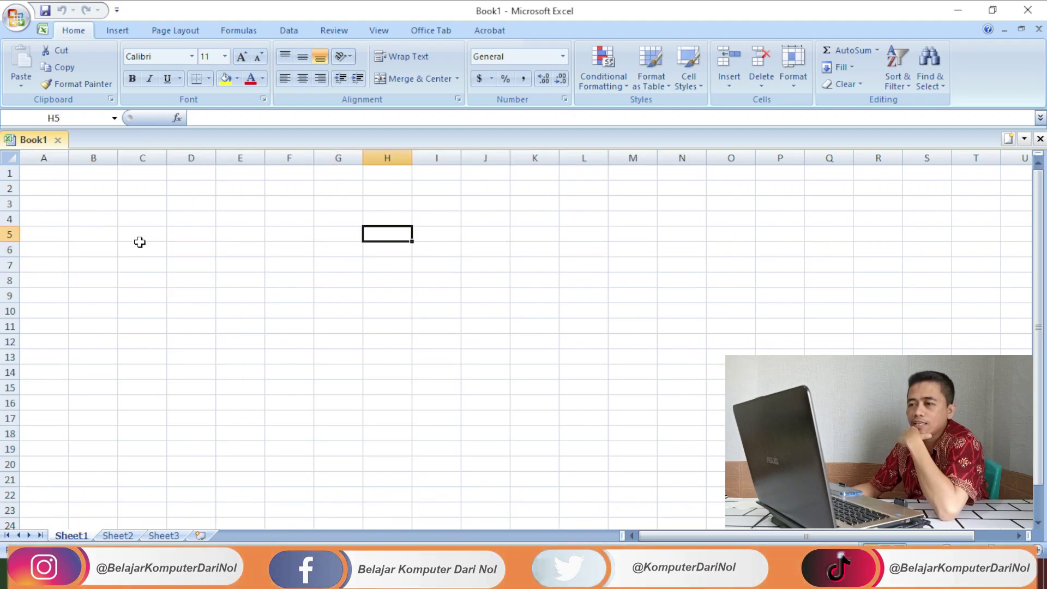
- Select individual cells across the sheet, including C7, D5, D7 and F4, to examine how cell addresses combine column and row
left_click(233, 220)
left_click(238, 262)
left_click(163, 269)
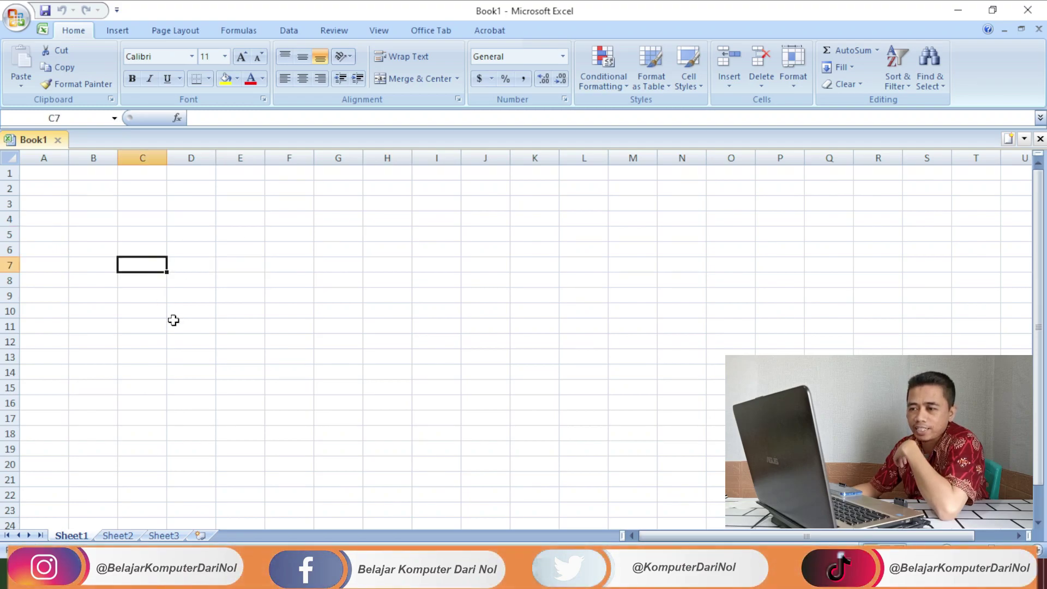
left_click(180, 325)
left_click(255, 305)
left_click(193, 239)
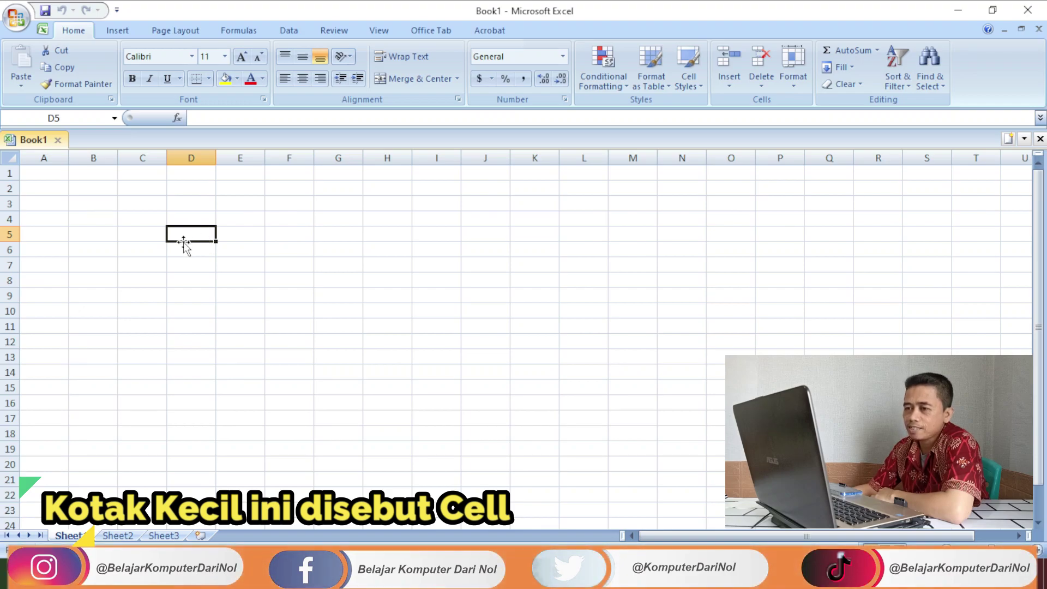
left_click(180, 268)
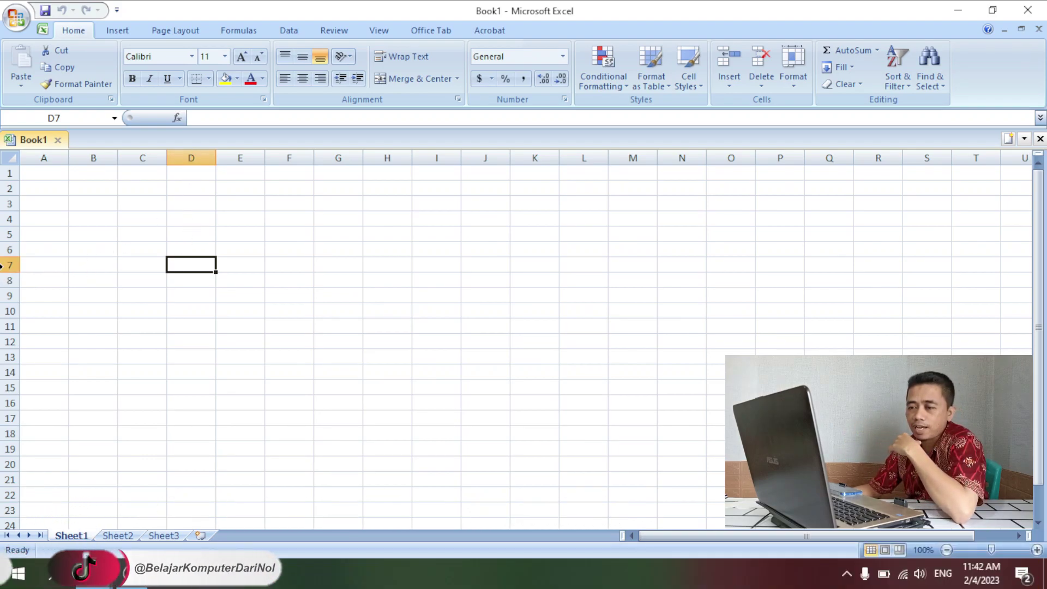
left_click(290, 217)
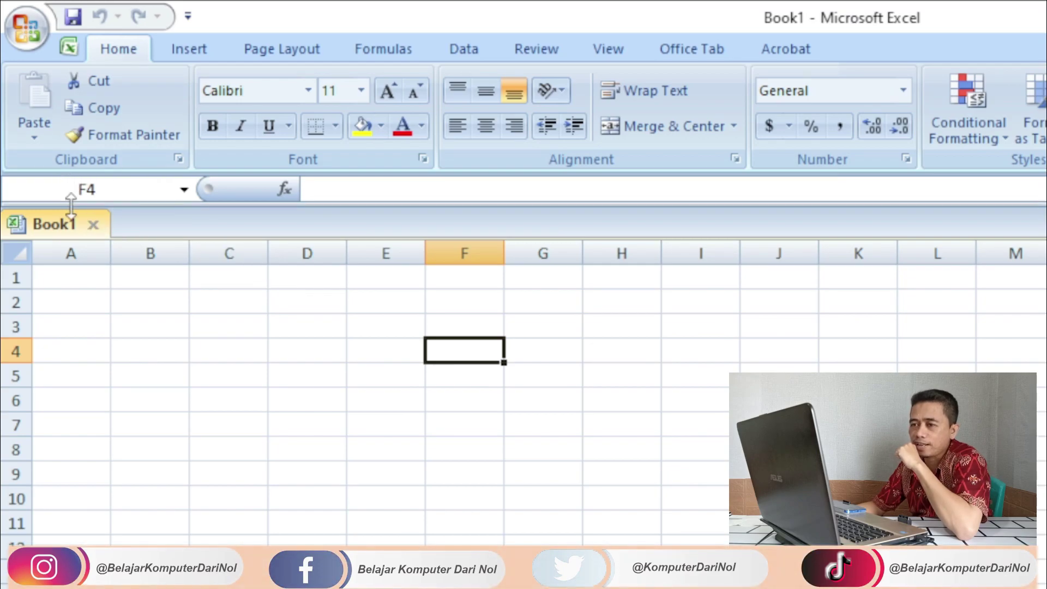
- Jump straight to cell L5 by entering its reference, and select another cell in the grid
left_click(82, 188)
type("L5")
key("Return")
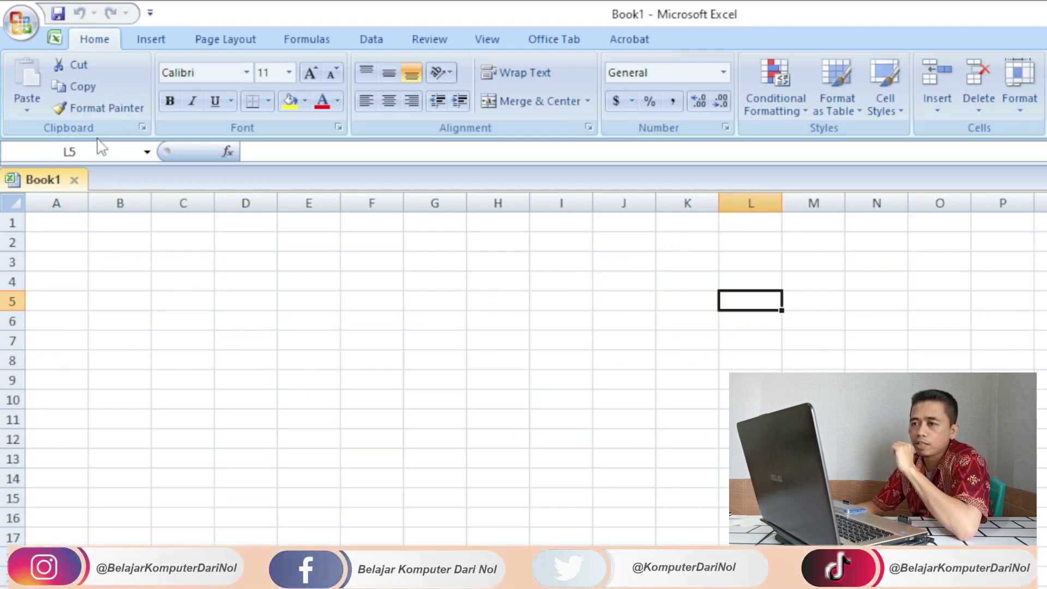
left_click(334, 360)
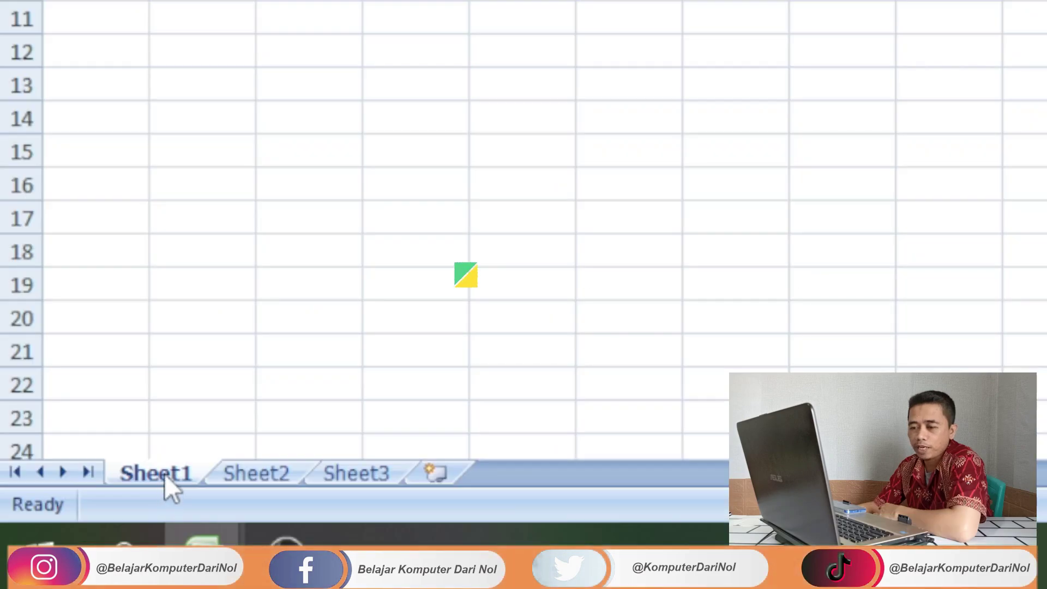
- Rename Sheet1 as Januari and Sheet2 as Februari, and switch through the sheets to Sheet3
right_click(155, 480)
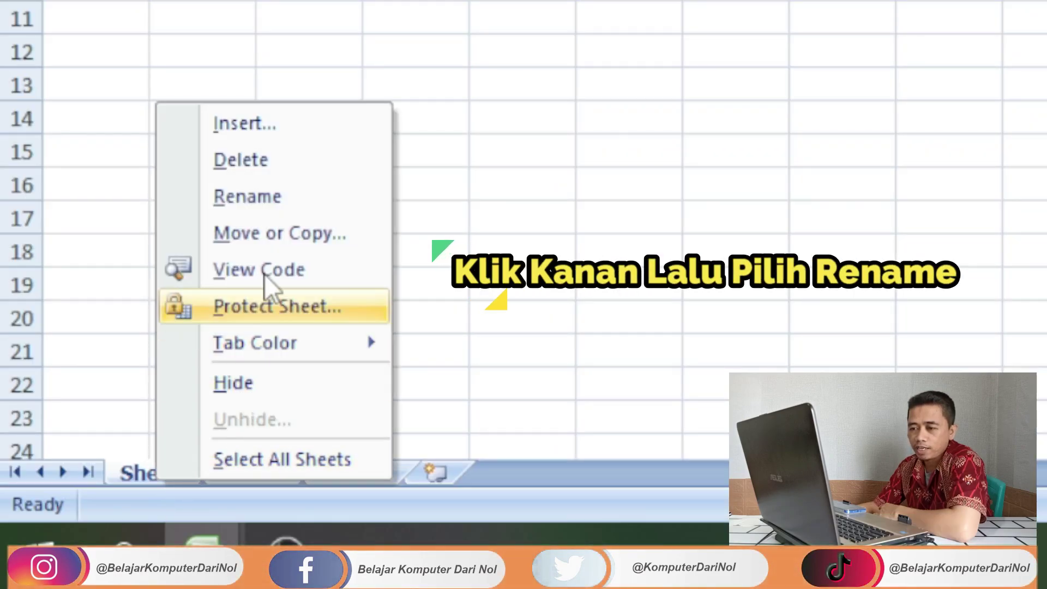
left_click(273, 207)
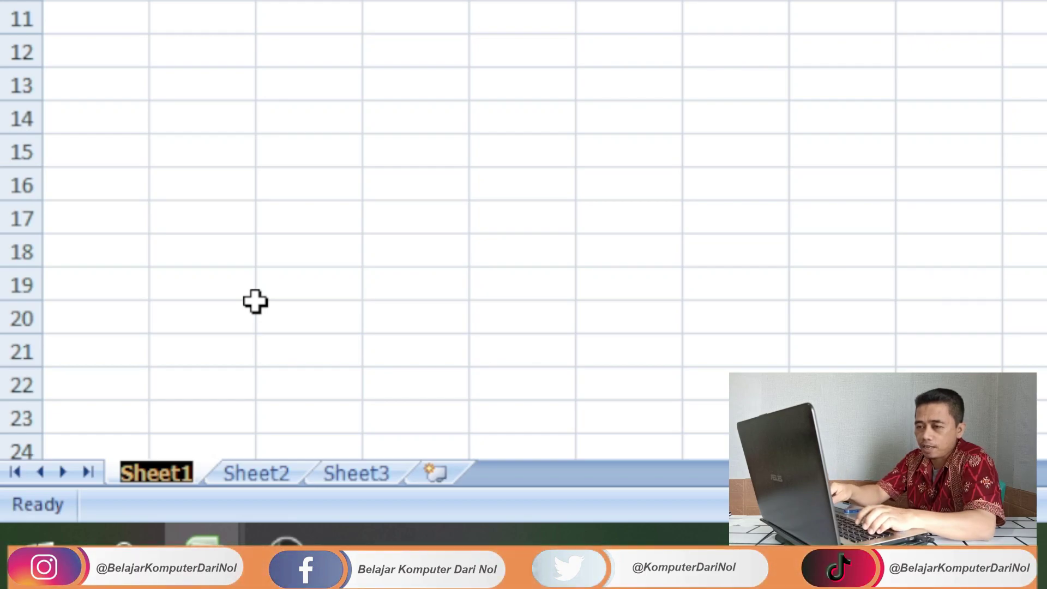
type("Januari")
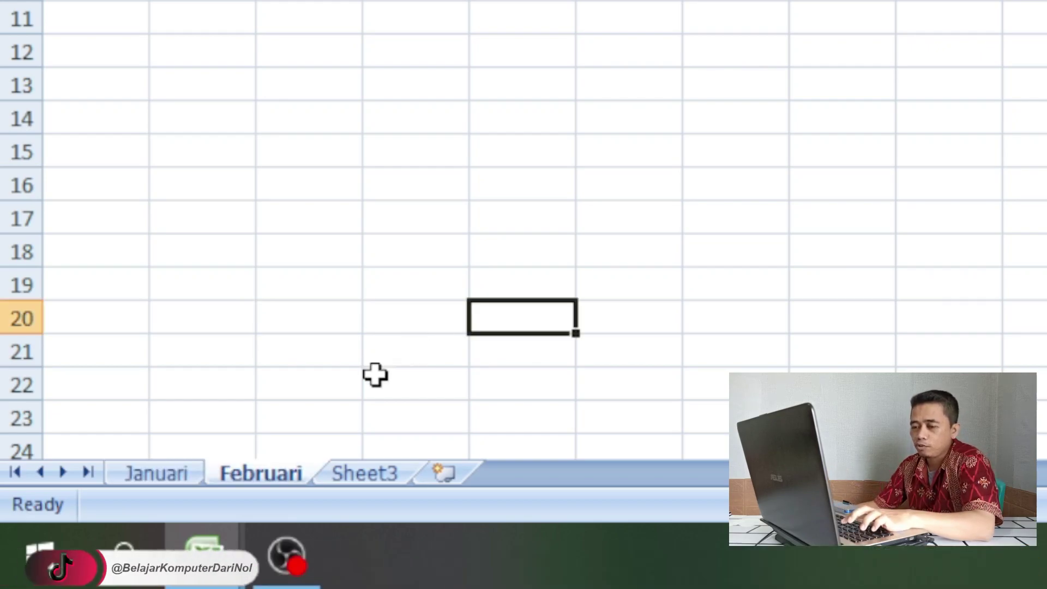
left_click(171, 482)
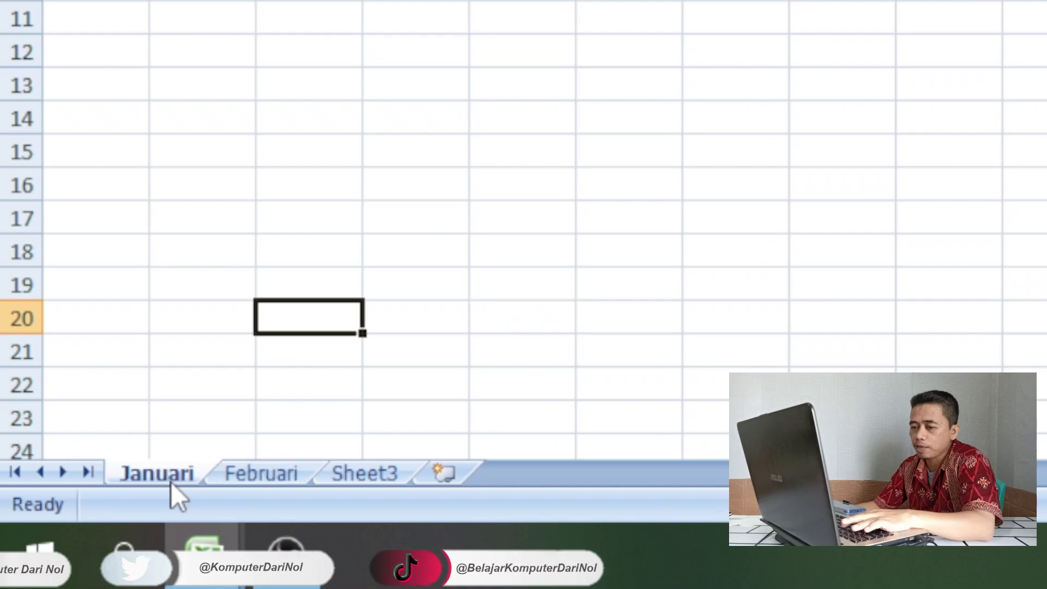
left_click(258, 480)
left_click(352, 476)
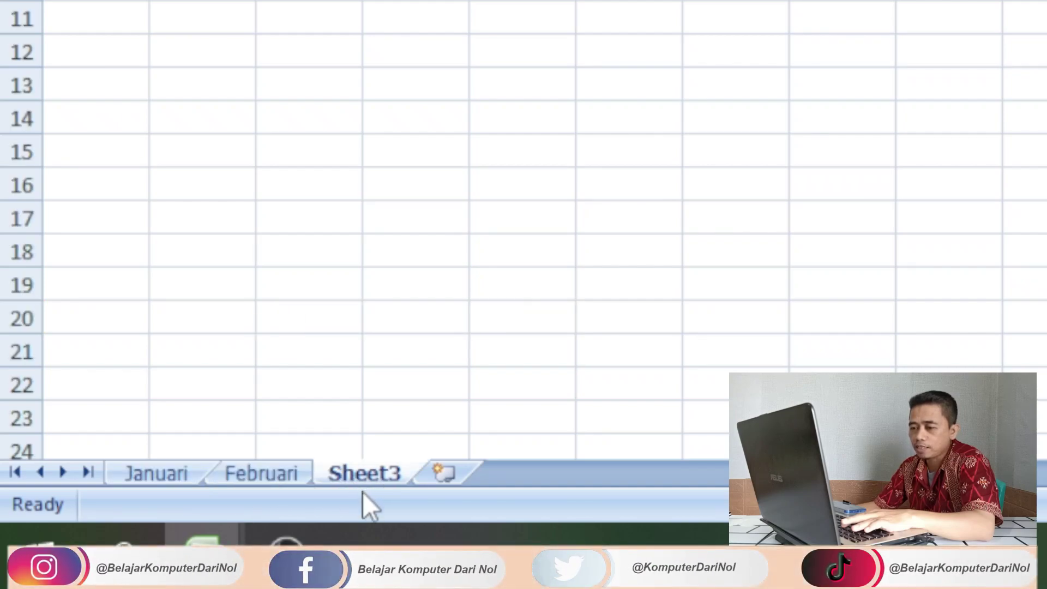
- Add six new blank worksheets after Sheet3, up to Sheet9
left_click(456, 472)
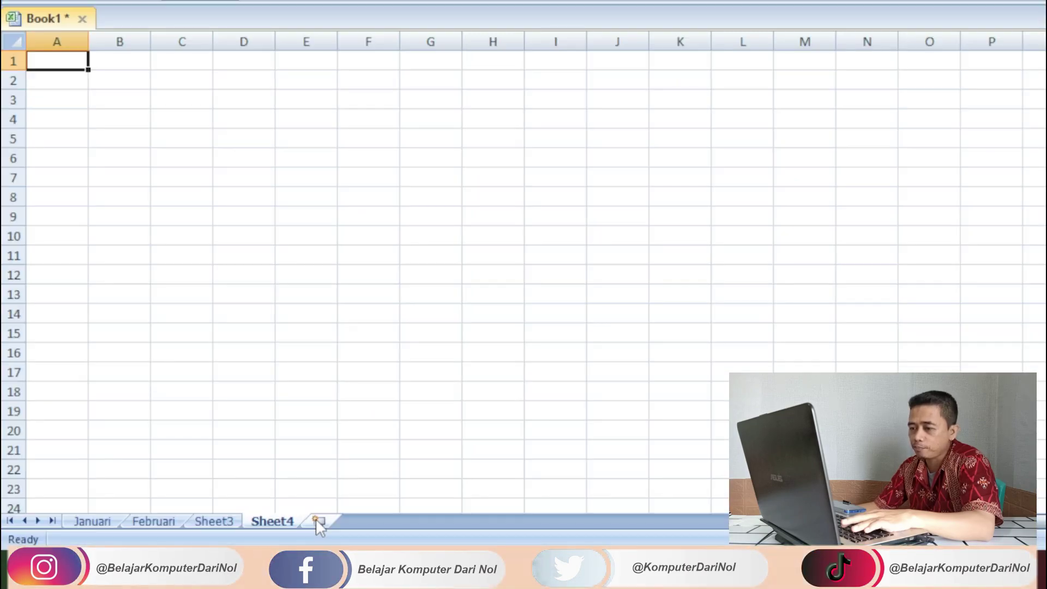
left_click(546, 471)
left_click(640, 470)
left_click(435, 520)
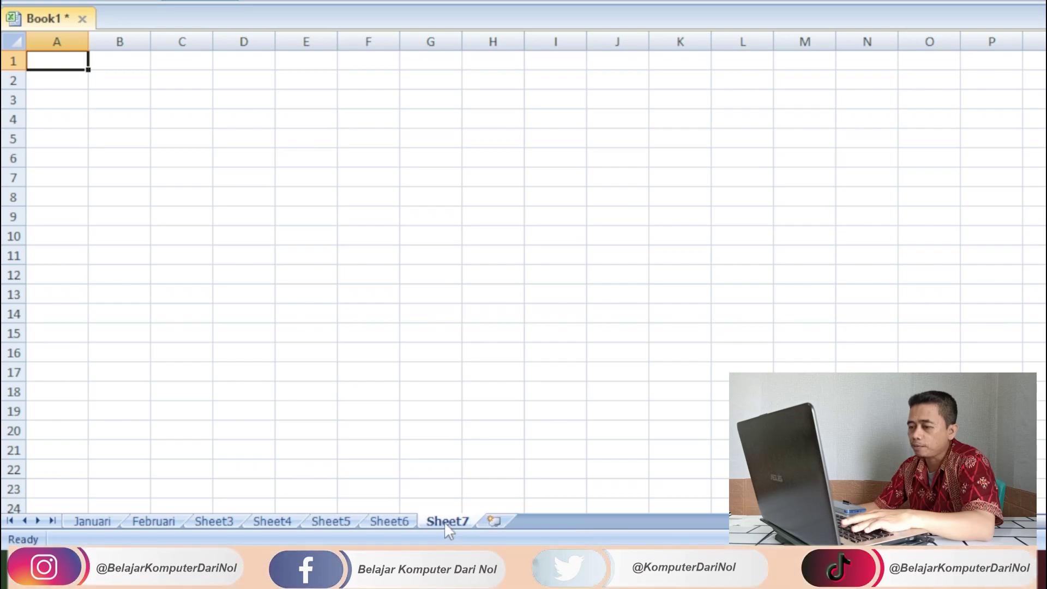
left_click(496, 521)
left_click(552, 521)
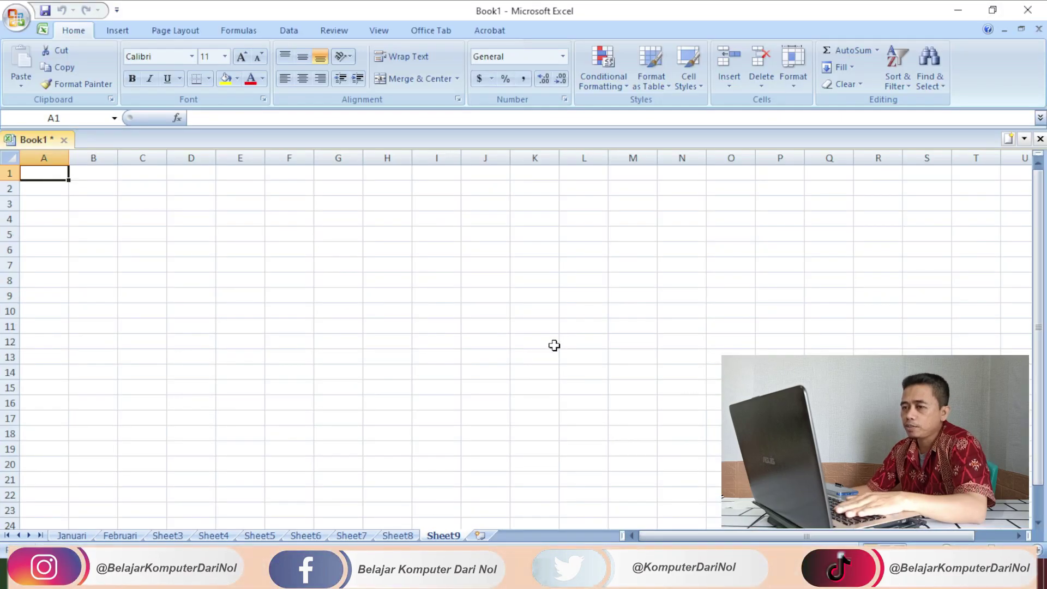
- Select cell C4 on Sheet9 and zoom the sheet in to 160%
left_click(149, 217)
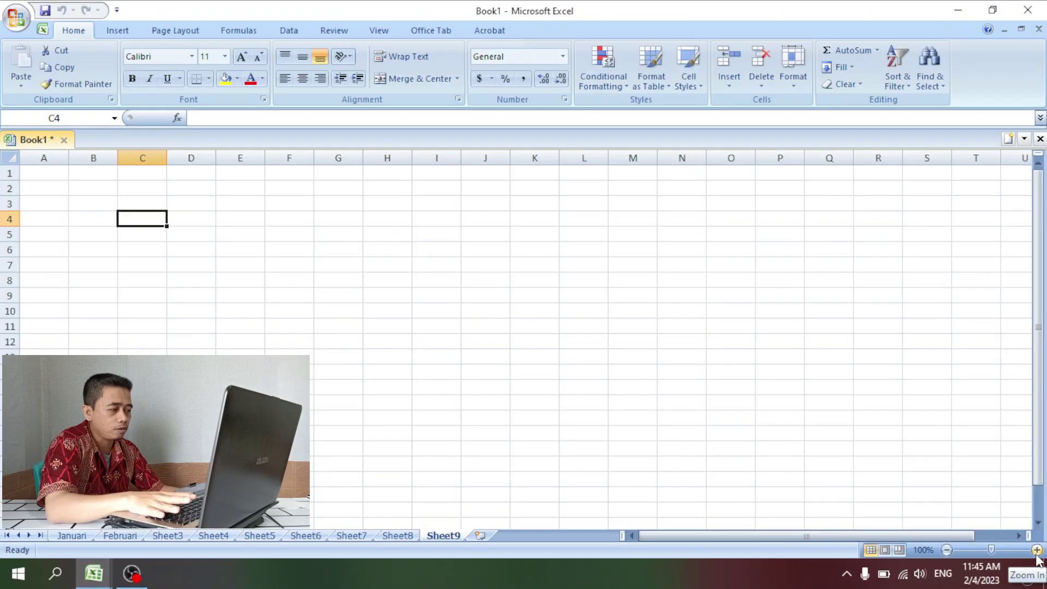
left_click(1037, 549)
left_click(1037, 549)
left_click(1037, 550)
left_click(1036, 550)
left_click(1037, 550)
left_click(1036, 550)
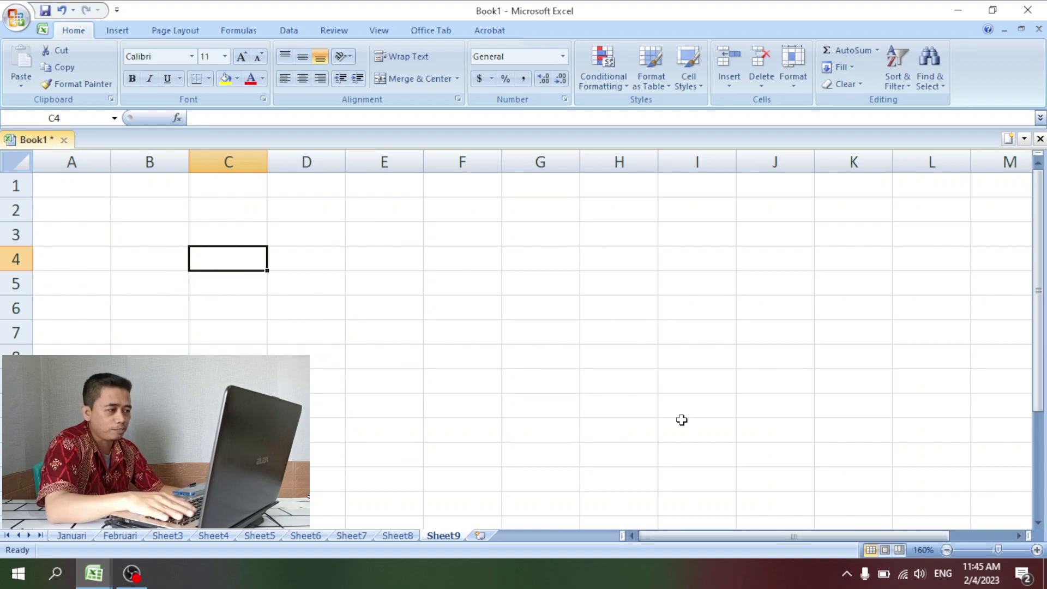
- Zoom the sheet back out to 100%, and try enlarging the view with the zoom slider
left_click(947, 551)
left_click(947, 551)
left_click(947, 551)
left_click(947, 551)
left_click(947, 551)
left_click(947, 550)
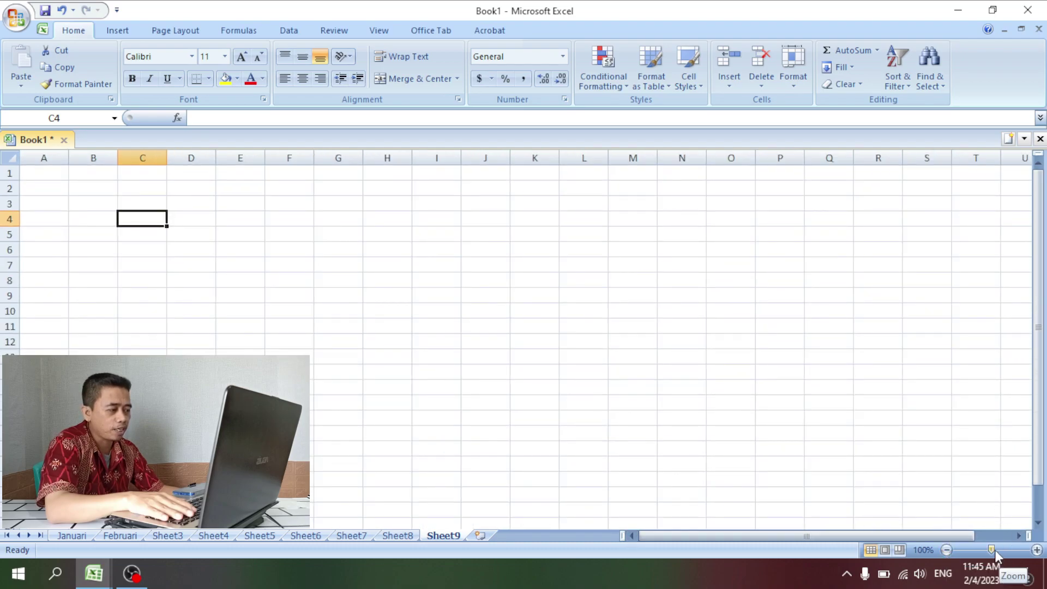
mouse_move(992, 550)
left_mouse_down()
mouse_move(976, 551)
mouse_move(1005, 549)
left_mouse_up()
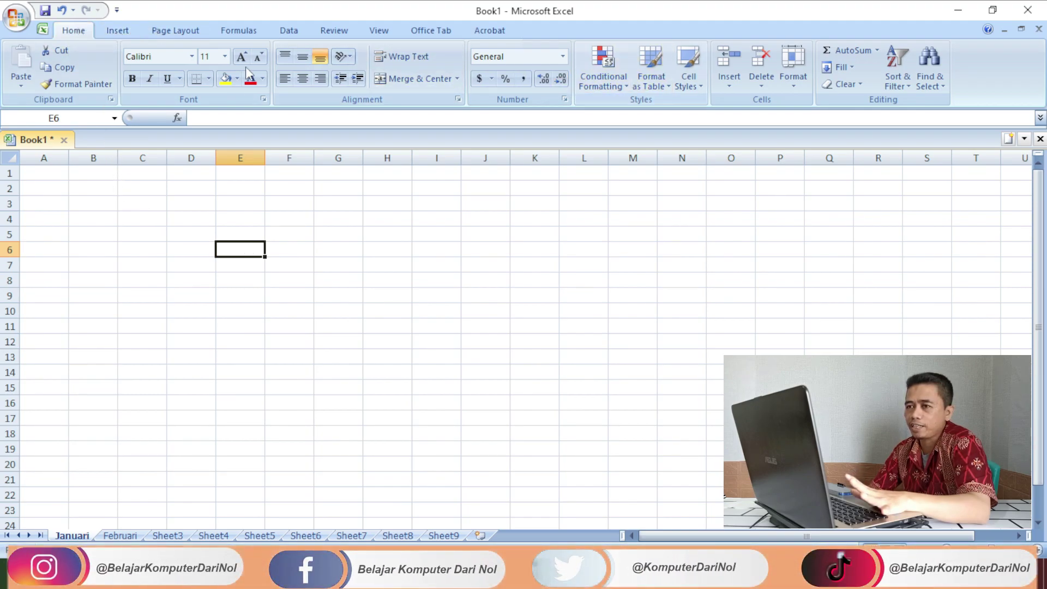
scroll(105, 36, "down", 2)
scroll(106, 35, "up", 2)
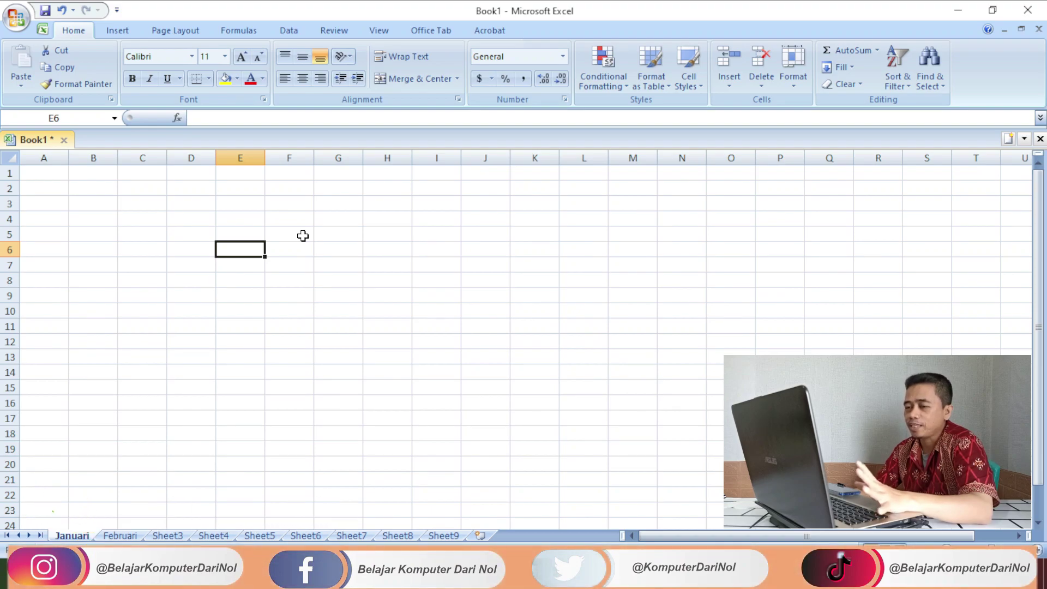
left_click(133, 234)
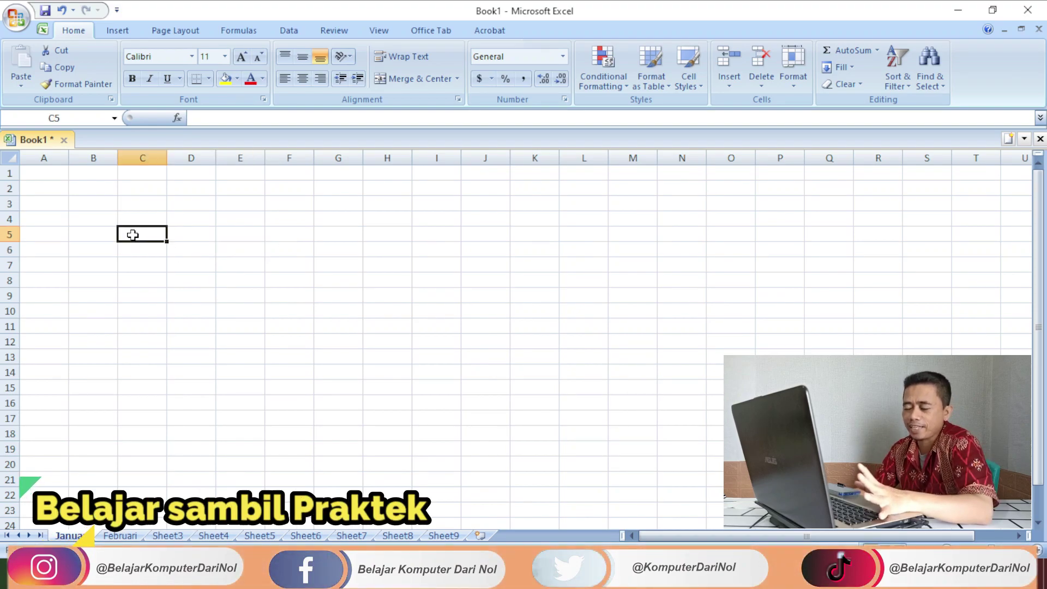
left_click(145, 214)
left_click(147, 204)
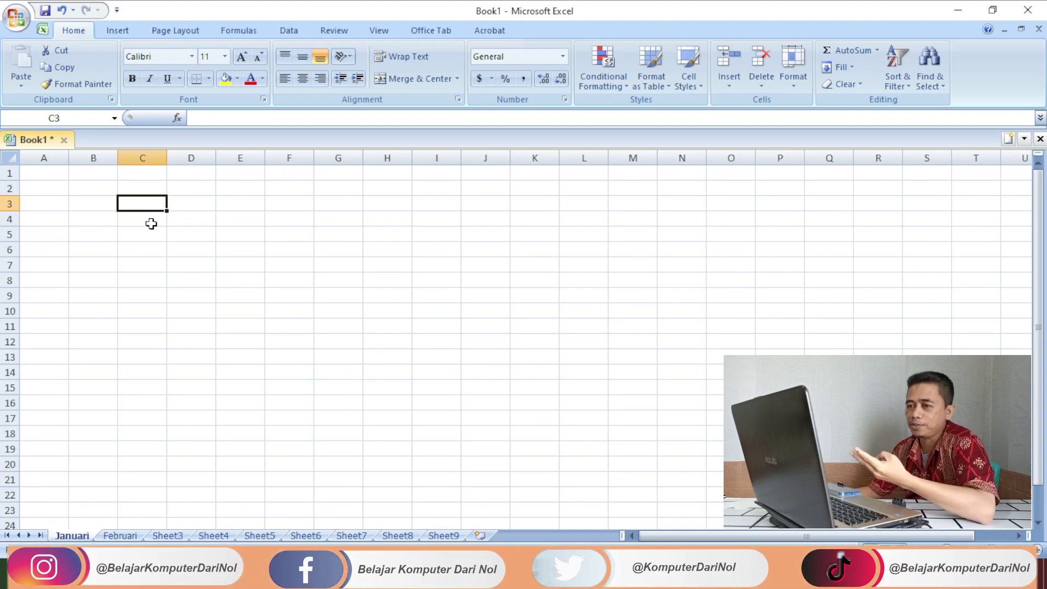
left_click(86, 499)
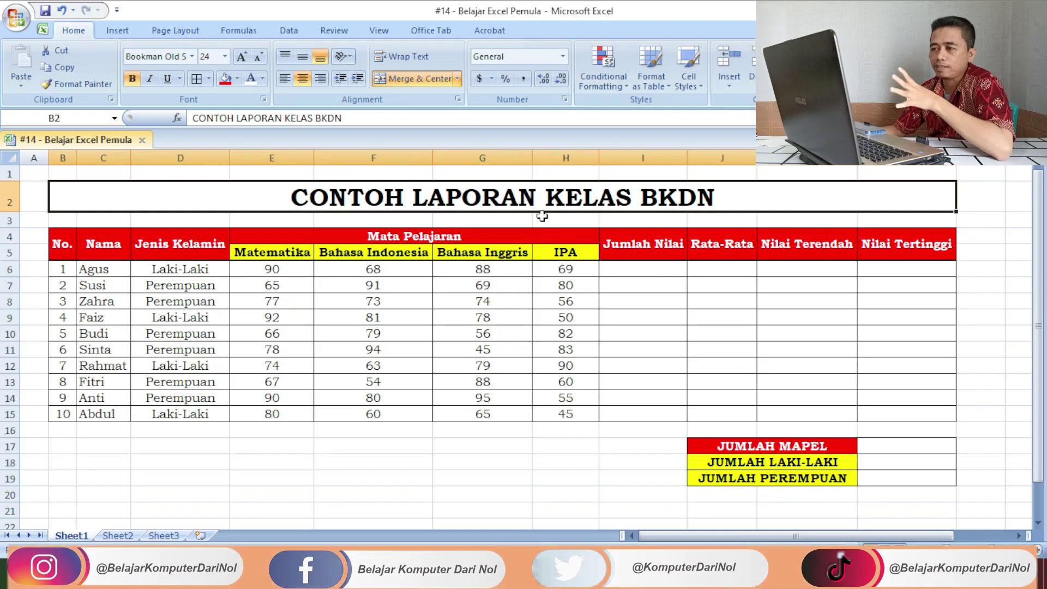
- Examine the CONTOH LAPORAN KELAS BKDN report by selecting its title, score table and the summary block starting at JUMLAH MAPEL
left_click(462, 476)
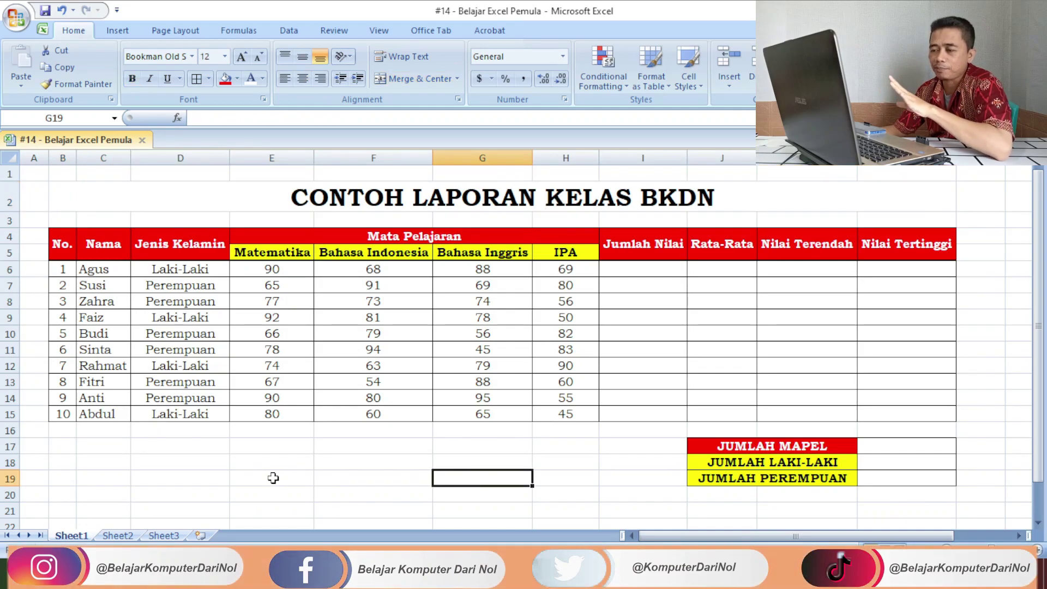
left_click(273, 478)
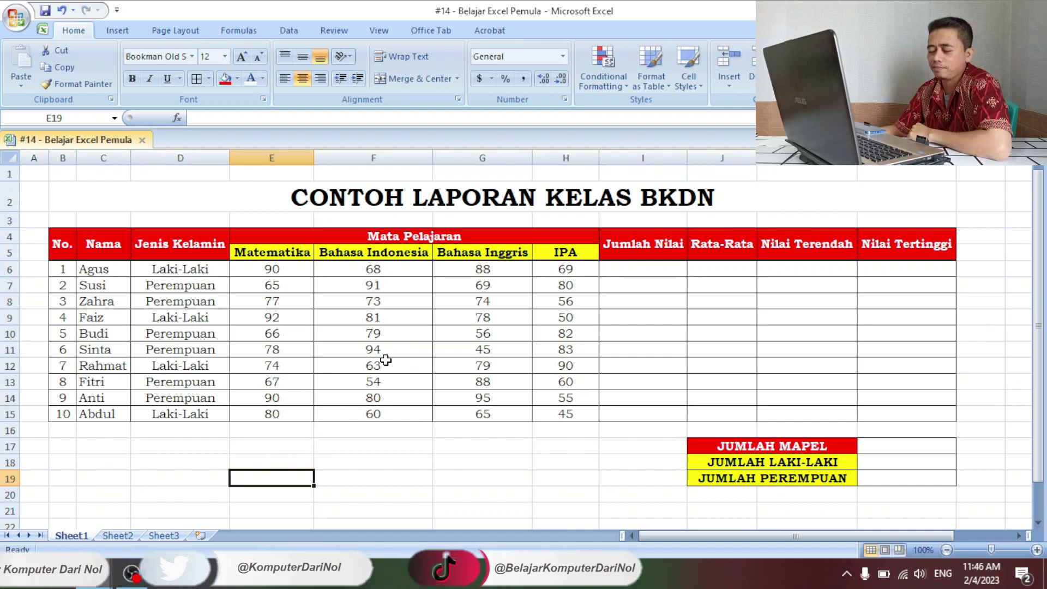
left_click(408, 186)
left_click_drag(77, 242, 934, 423)
left_click(777, 447)
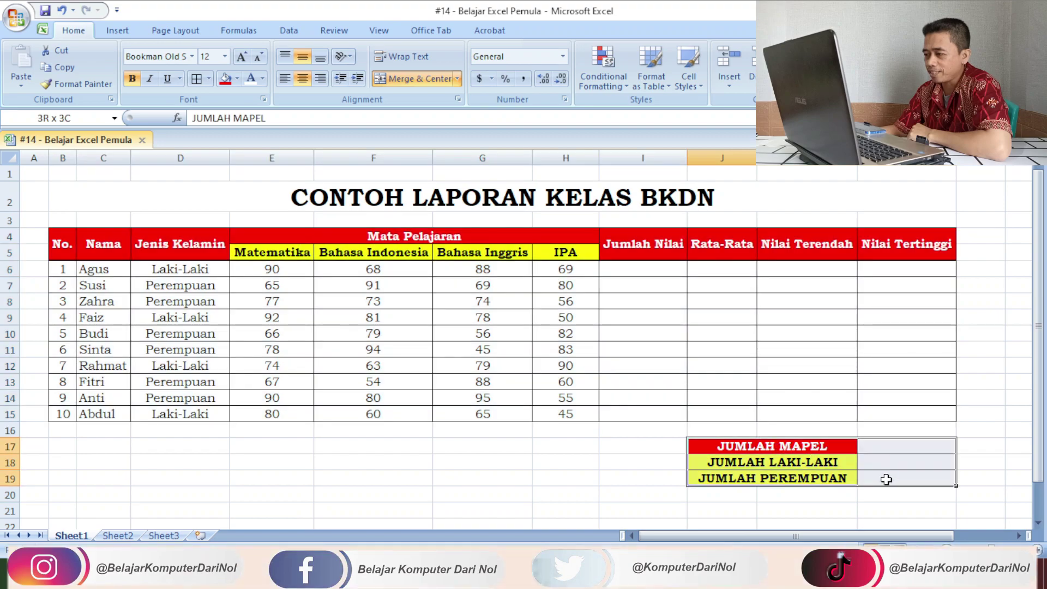
left_click(482, 478)
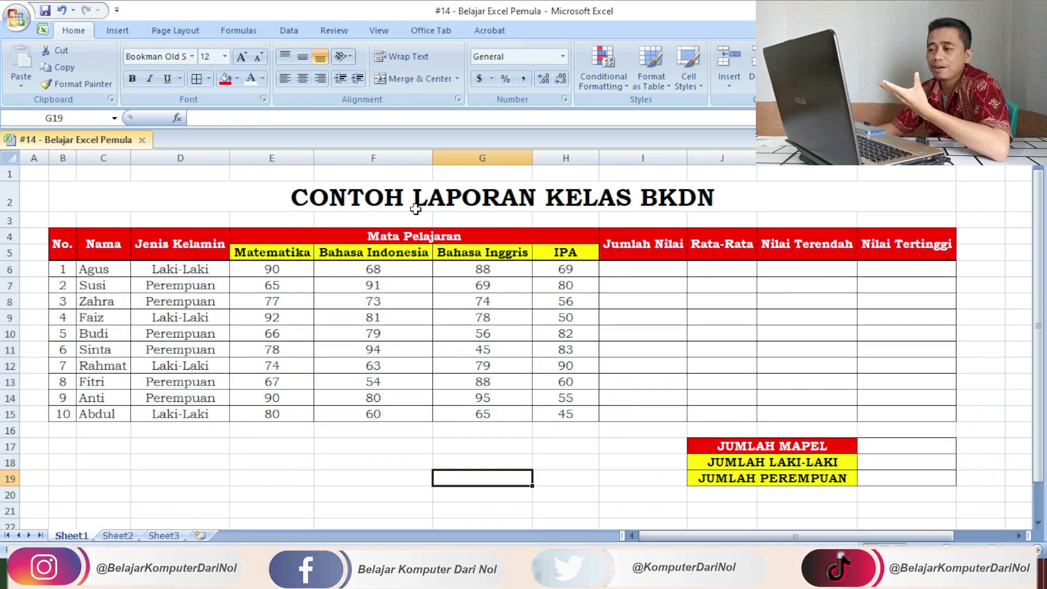